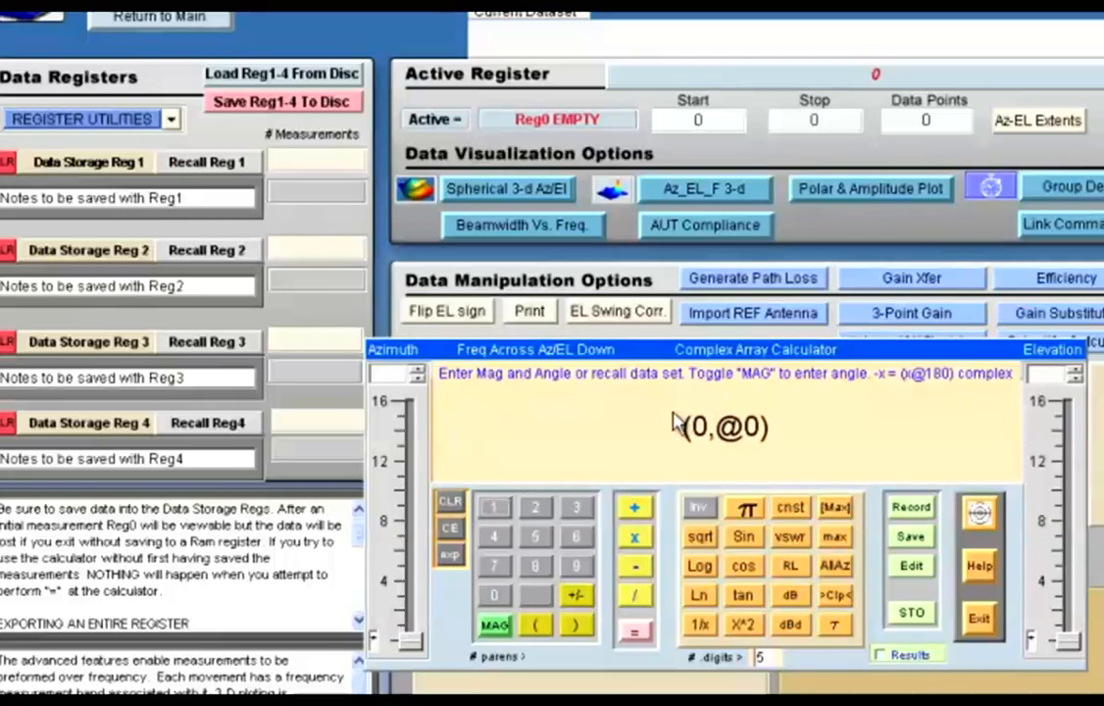
pyautogui.click(496, 510)
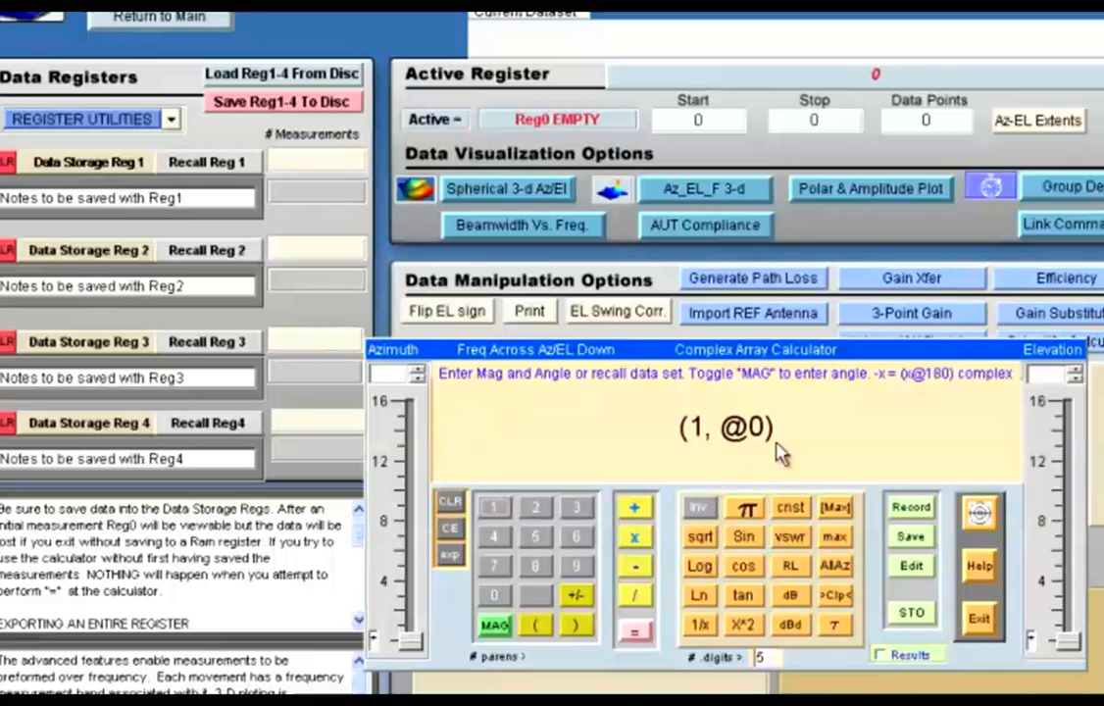
pyautogui.click(634, 512)
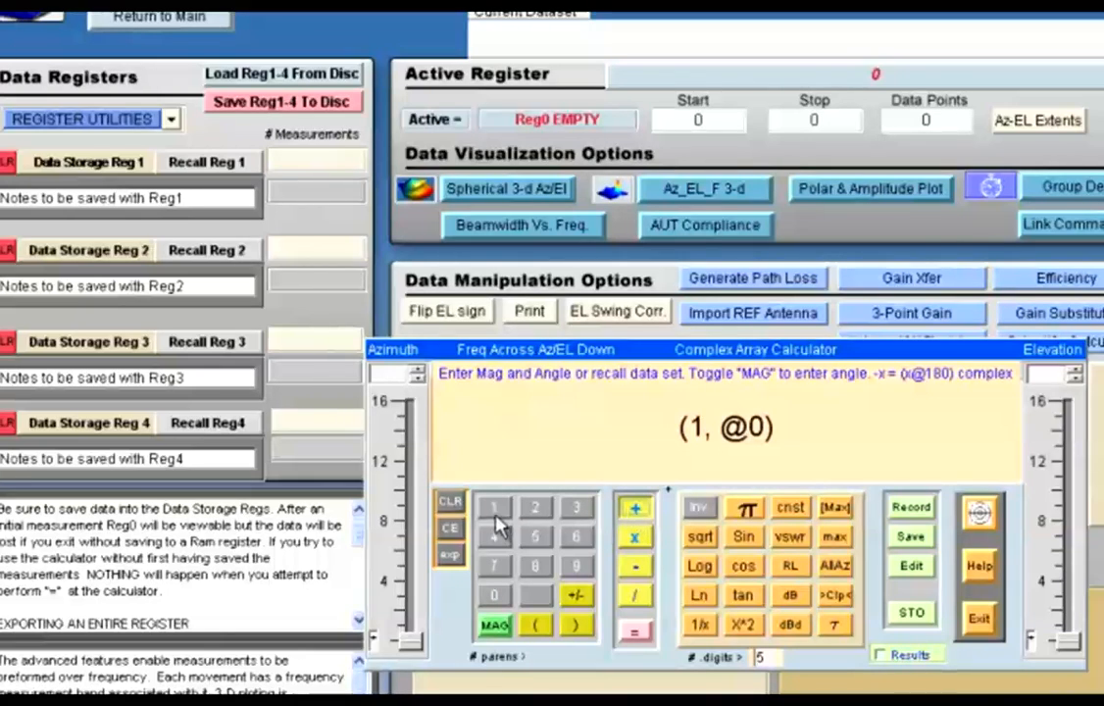
pyautogui.click(495, 625)
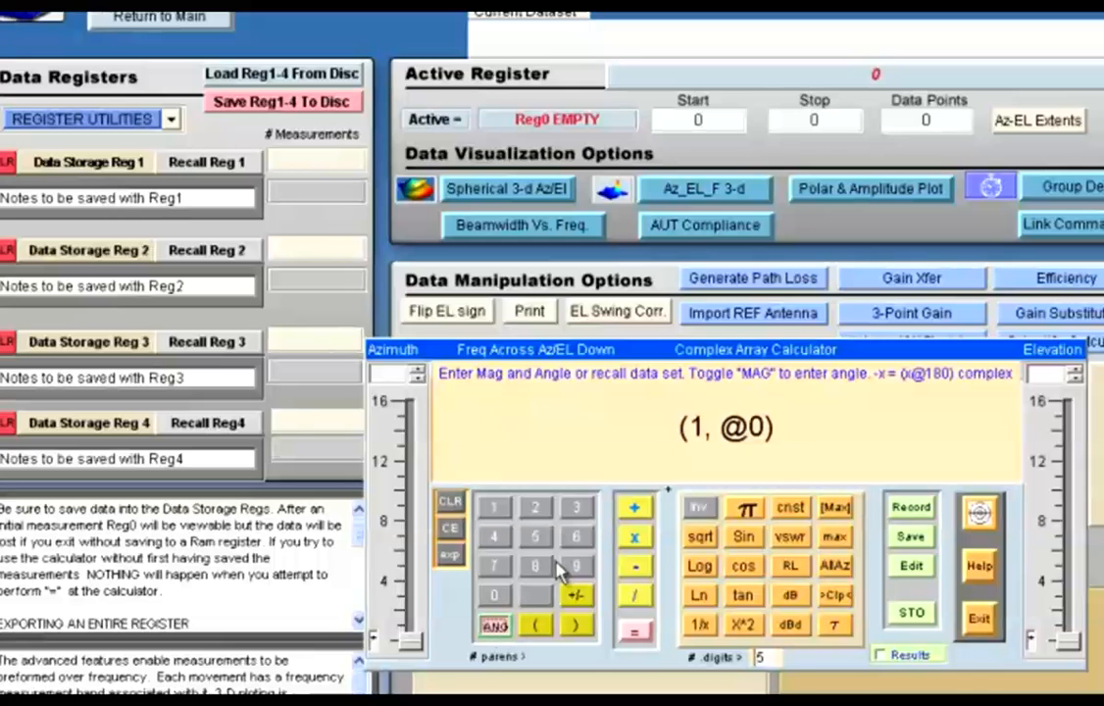
pyautogui.click(576, 569)
pyautogui.click(496, 596)
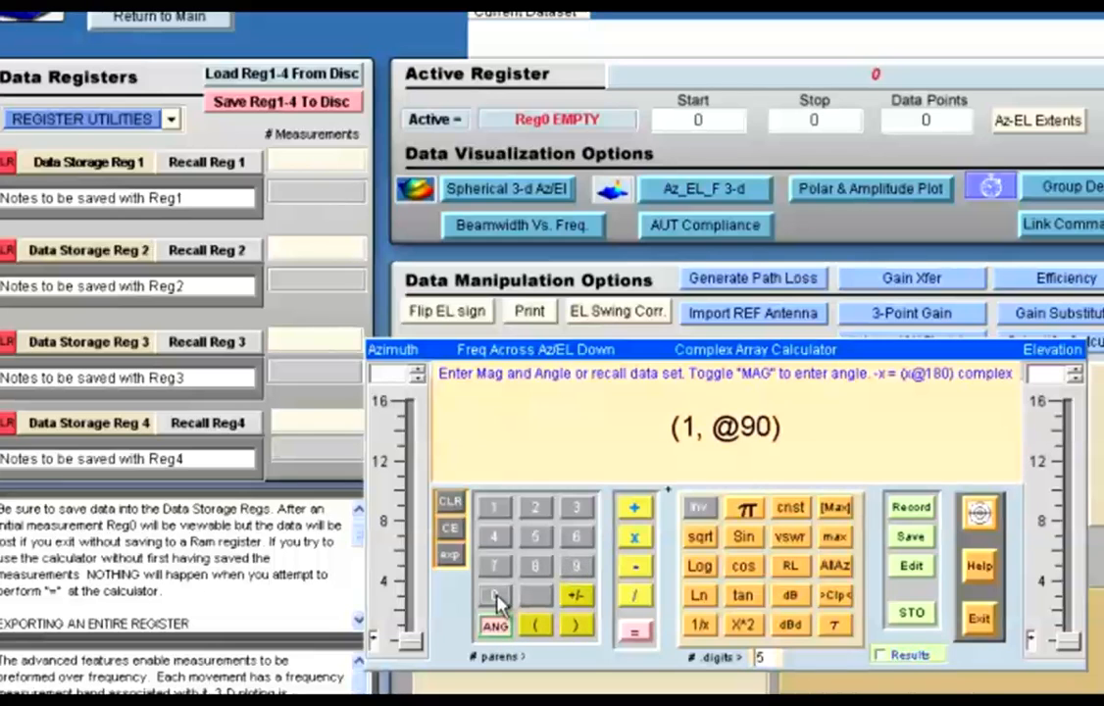
pyautogui.click(637, 636)
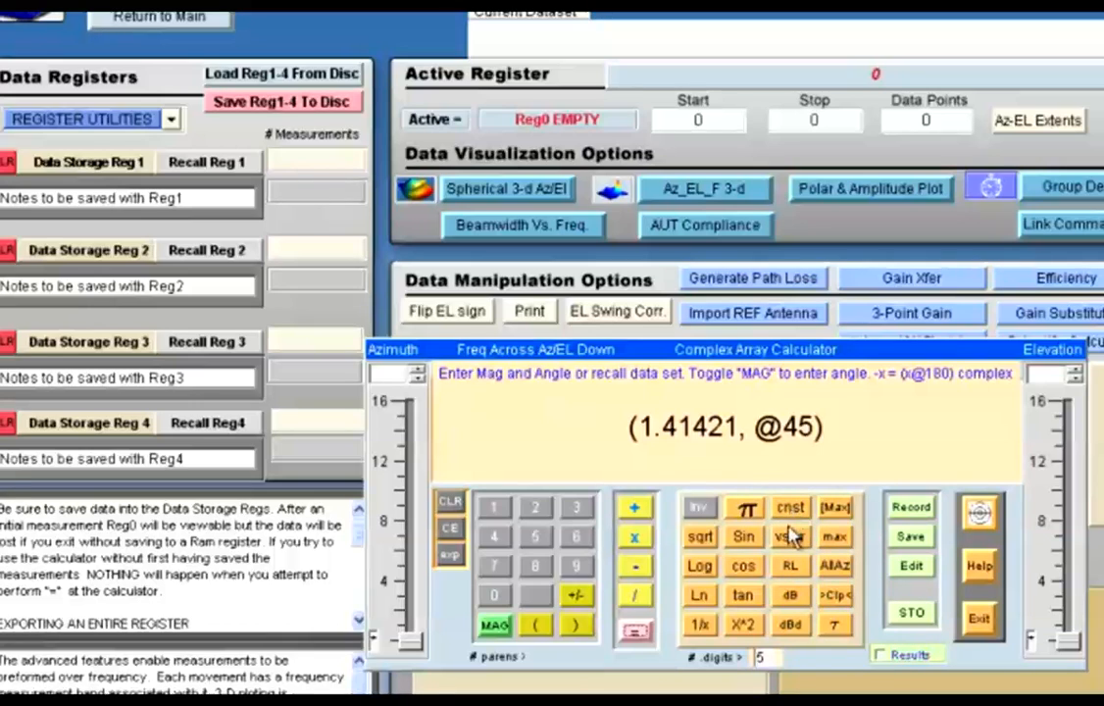
# Step: Convert the calculated sum to dB and apply the dBd conversion to it
pyautogui.click(793, 598)
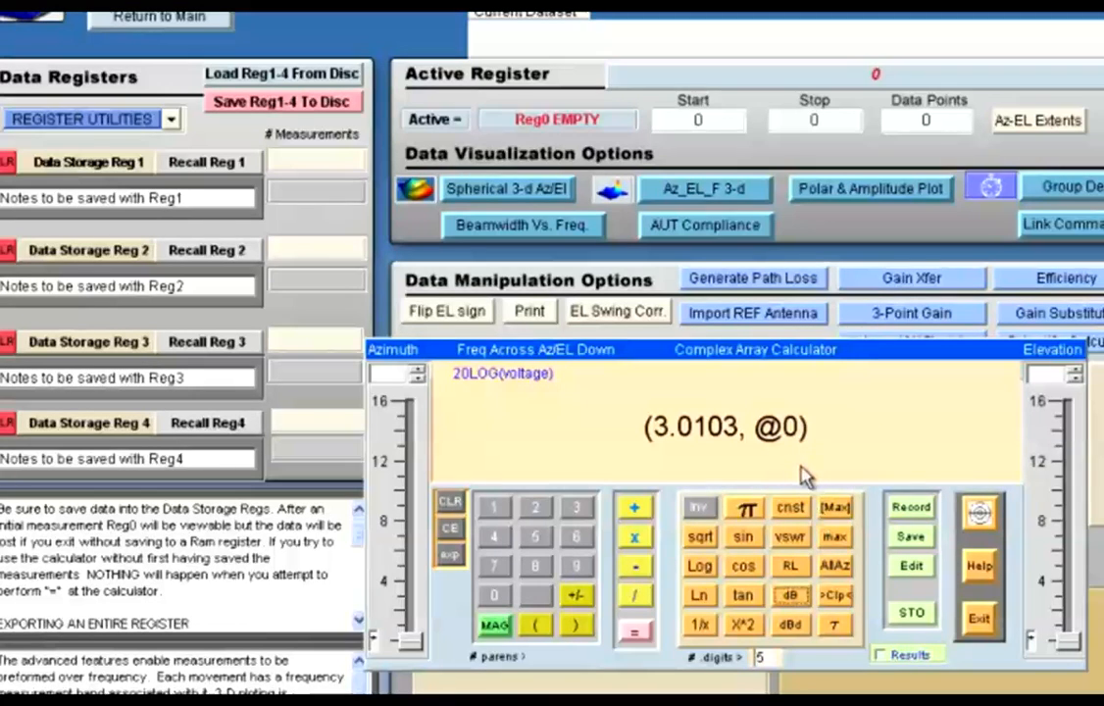
pyautogui.click(794, 627)
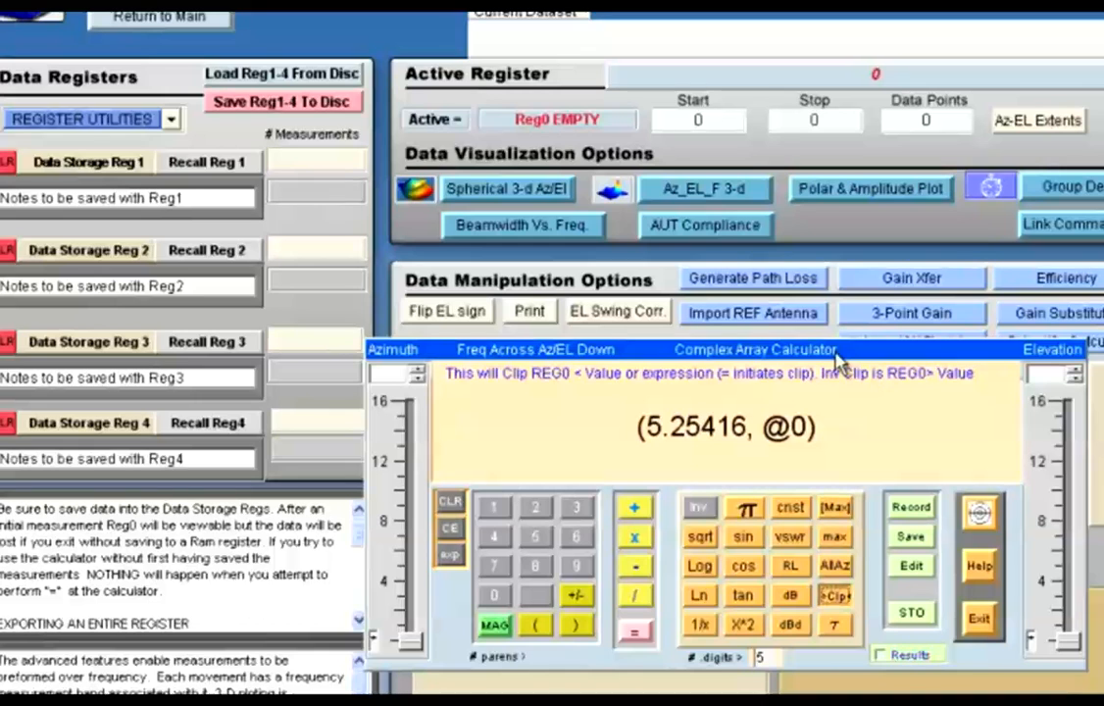
# Step: Move the calculator slightly down so the buttons of the data manipulation section stay uncovered
pyautogui.moveTo(847, 359); pyautogui.dragTo(841, 354)
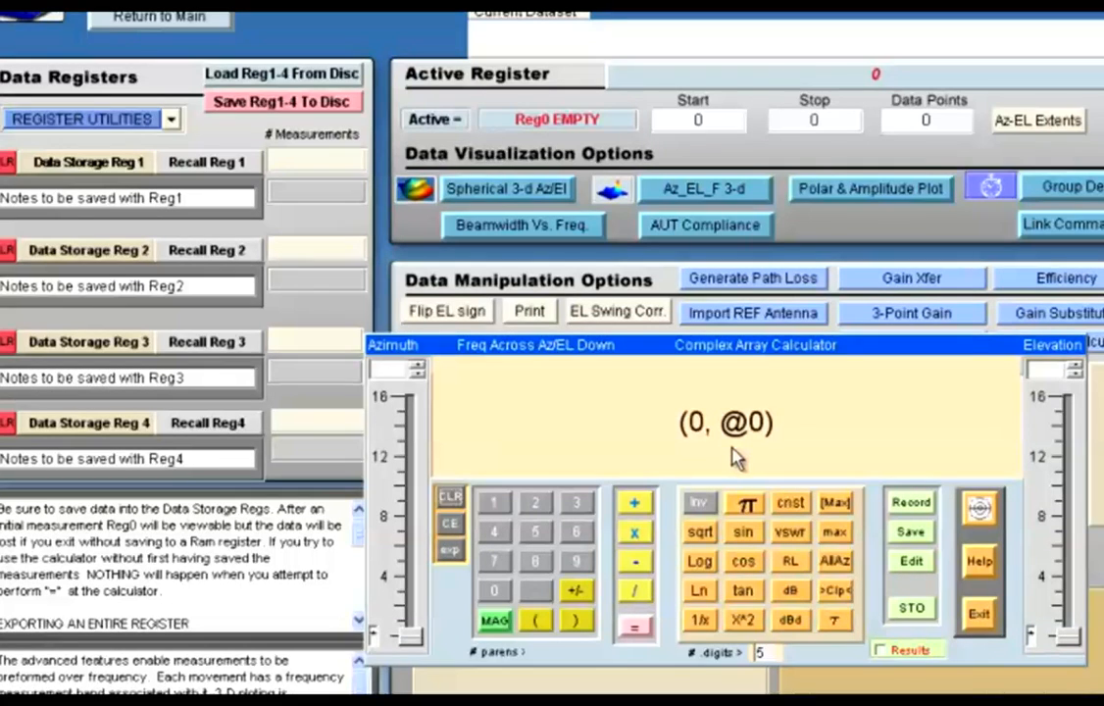
pyautogui.moveTo(735, 349); pyautogui.dragTo(737, 405)
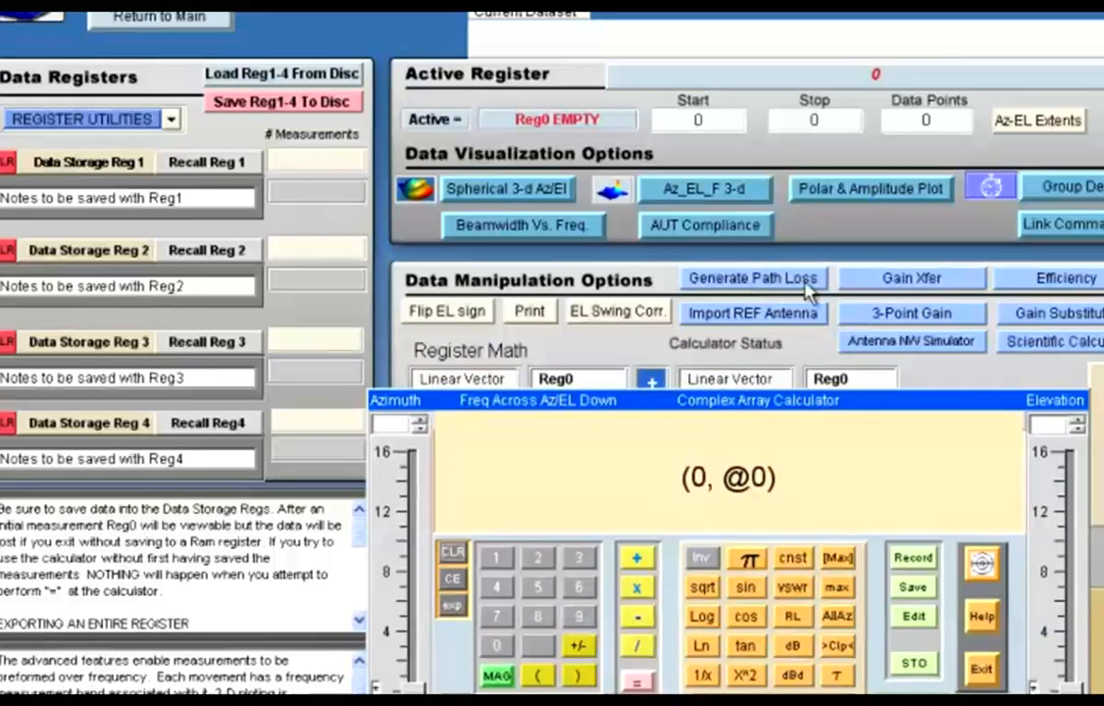
pyautogui.moveTo(792, 416); pyautogui.dragTo(796, 377)
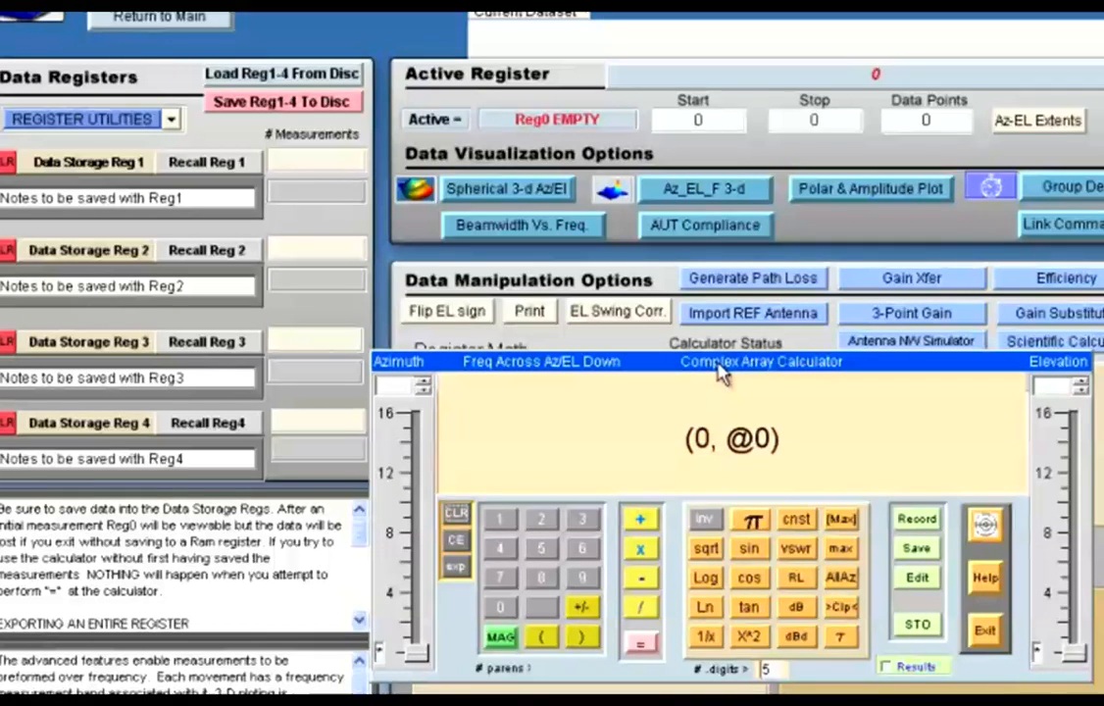
# Step: Enter a frequency of 1 with exponent 9 and convert it to wavelength
pyautogui.click(499, 523)
pyautogui.click(468, 570)
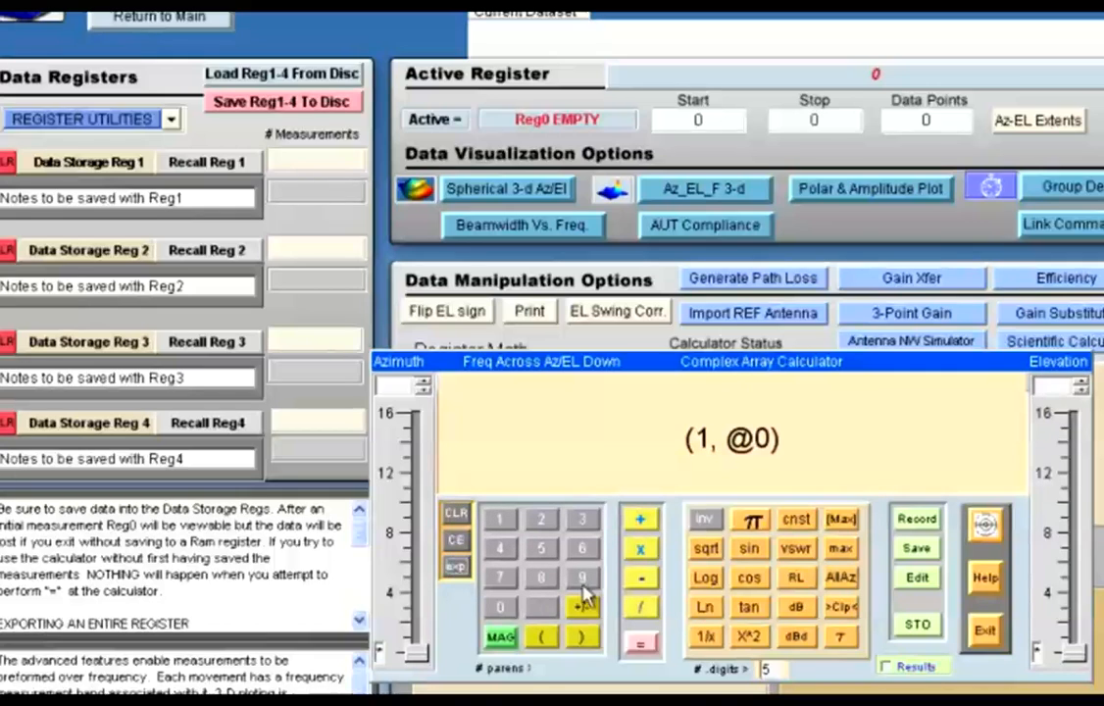
pyautogui.click(583, 581)
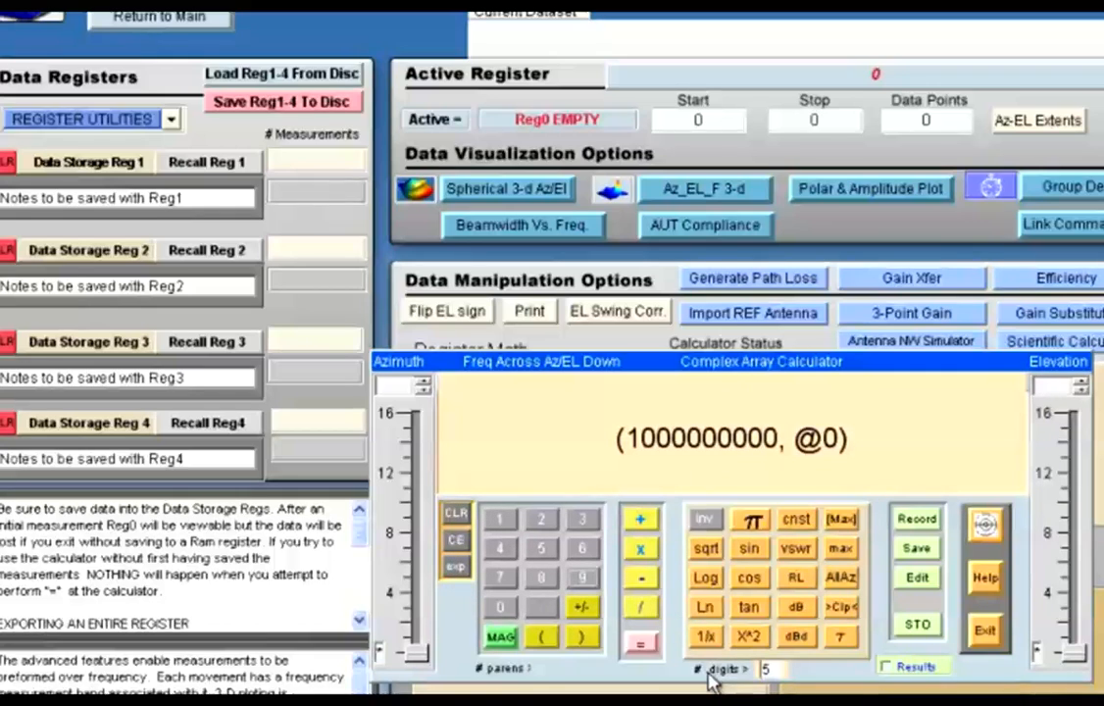
pyautogui.click(841, 637)
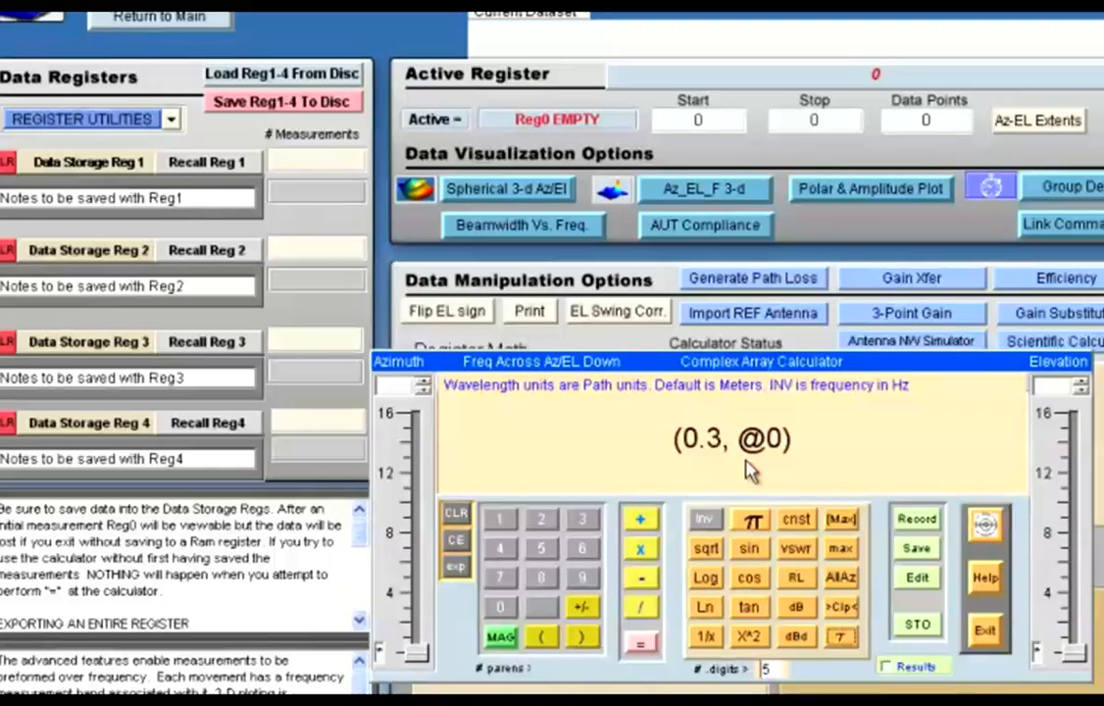
# Step: Convert the wavelength back to frequency with the inverse function and clear the calculator
pyautogui.click(706, 524)
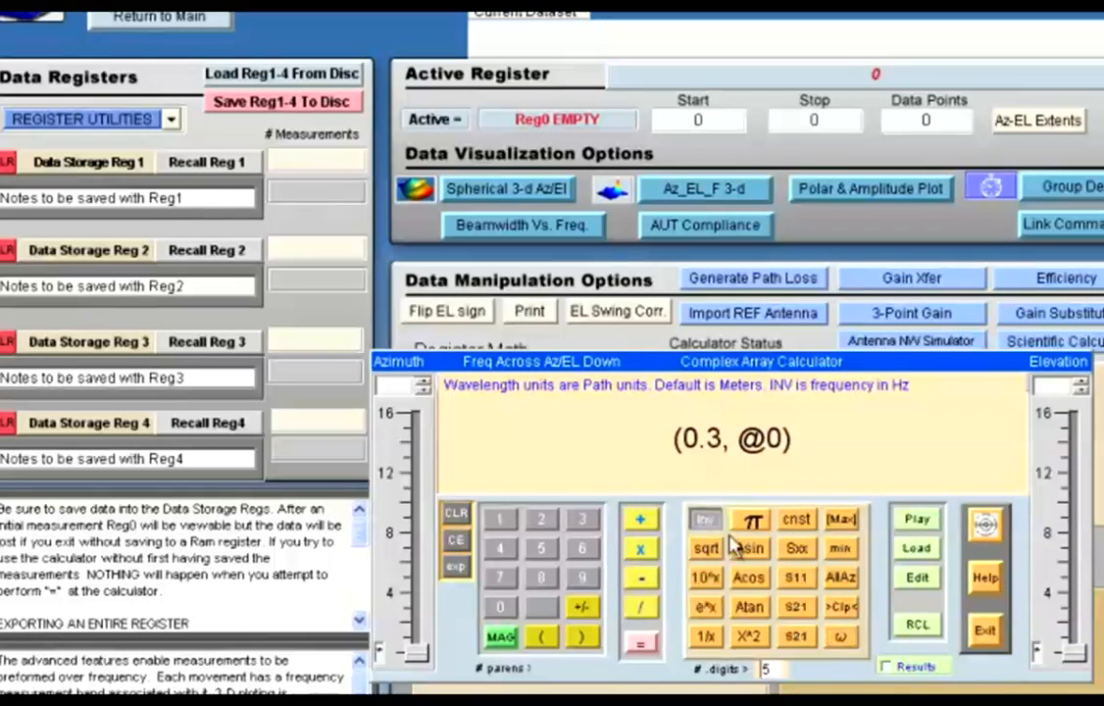
pyautogui.click(843, 639)
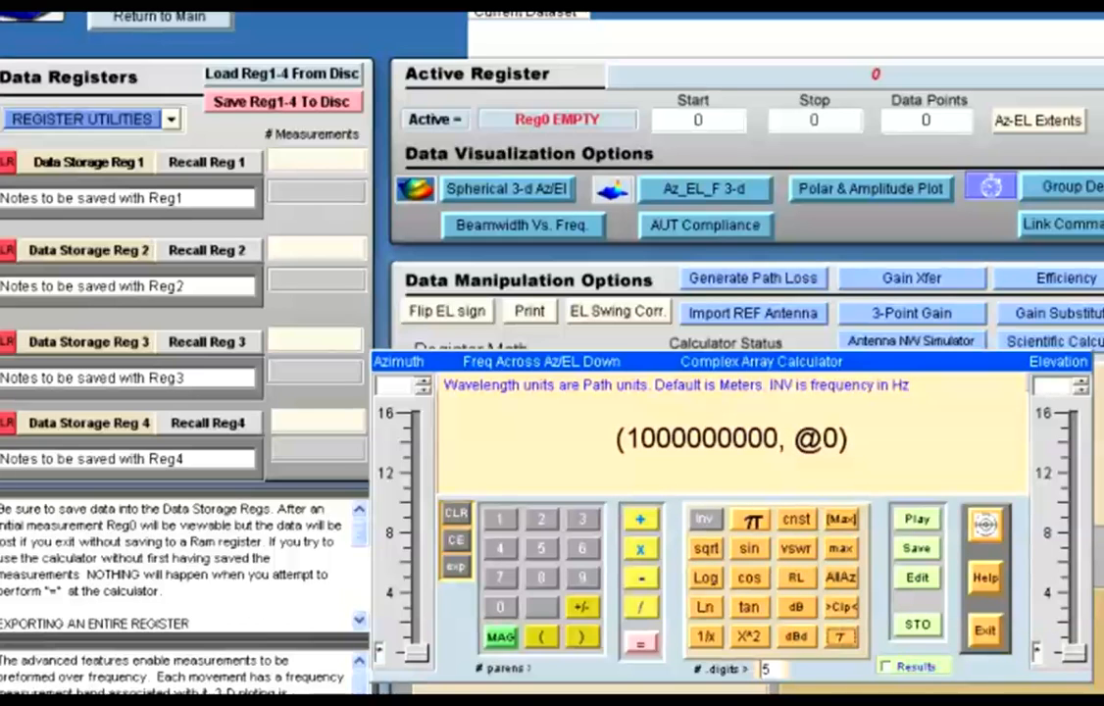
pyautogui.click(457, 515)
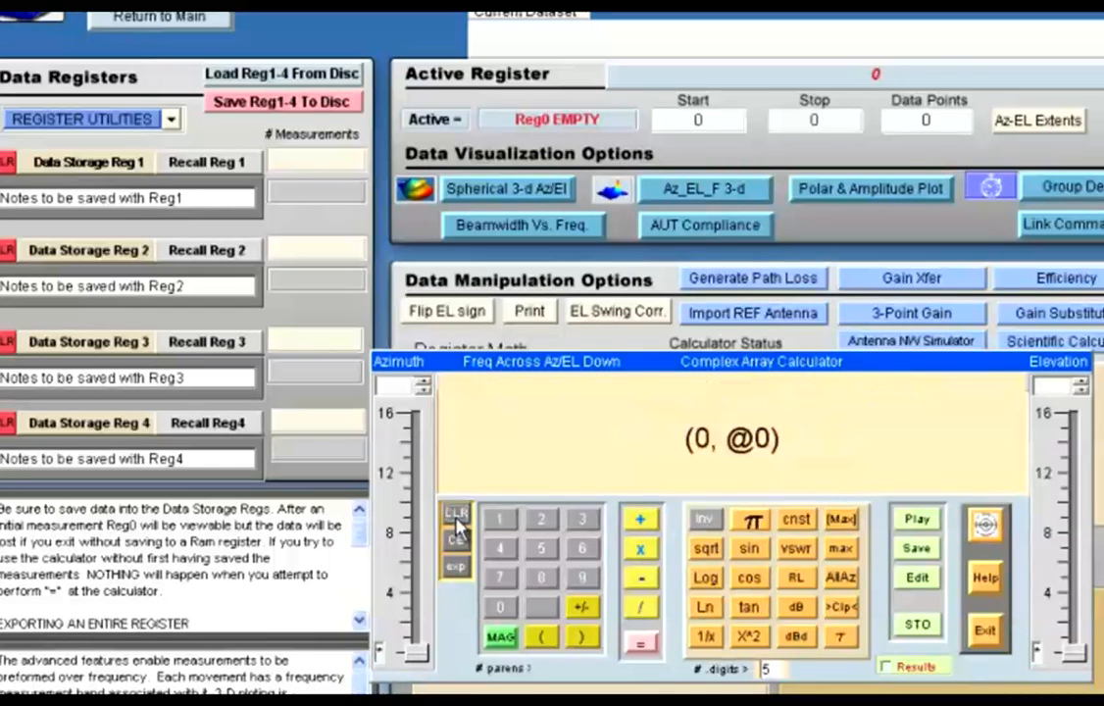
# Step: Load registers 1-4 from the file Dipole.dat
pyautogui.click(283, 76)
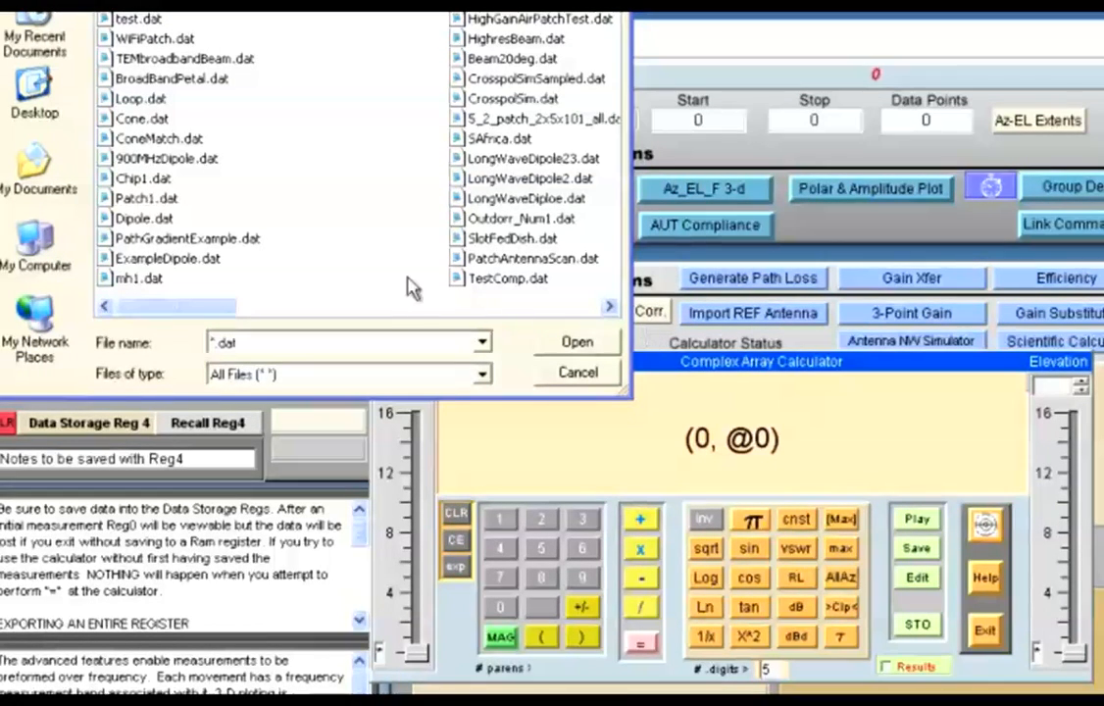
pyautogui.click(139, 217)
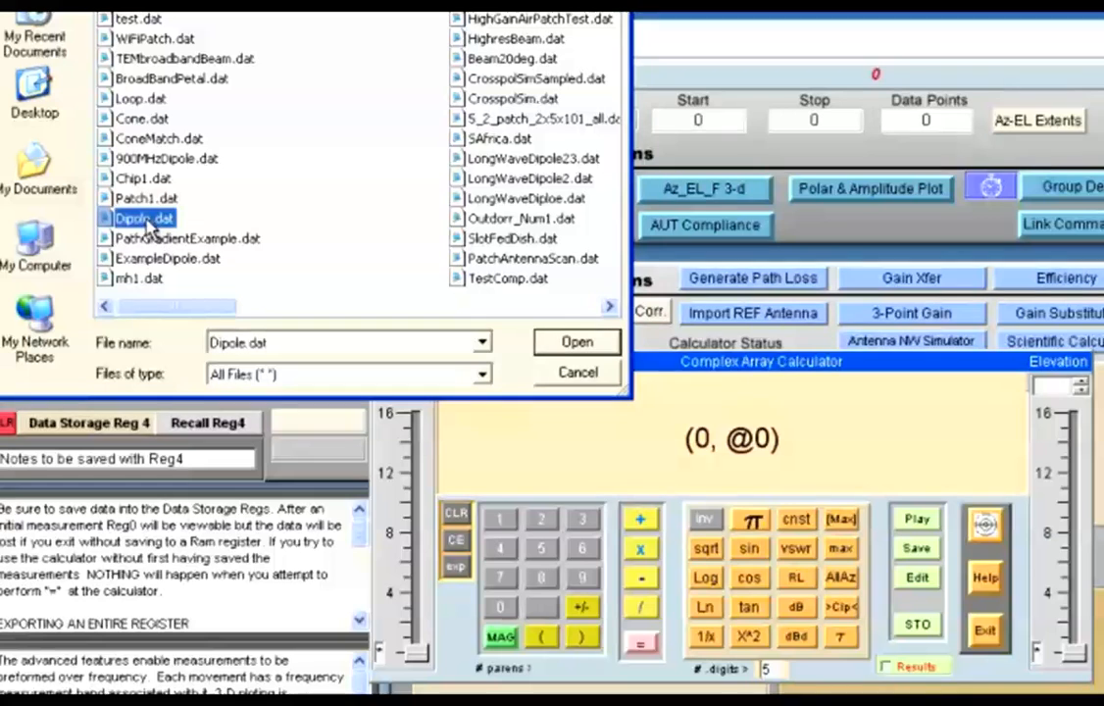
pyautogui.click(563, 347)
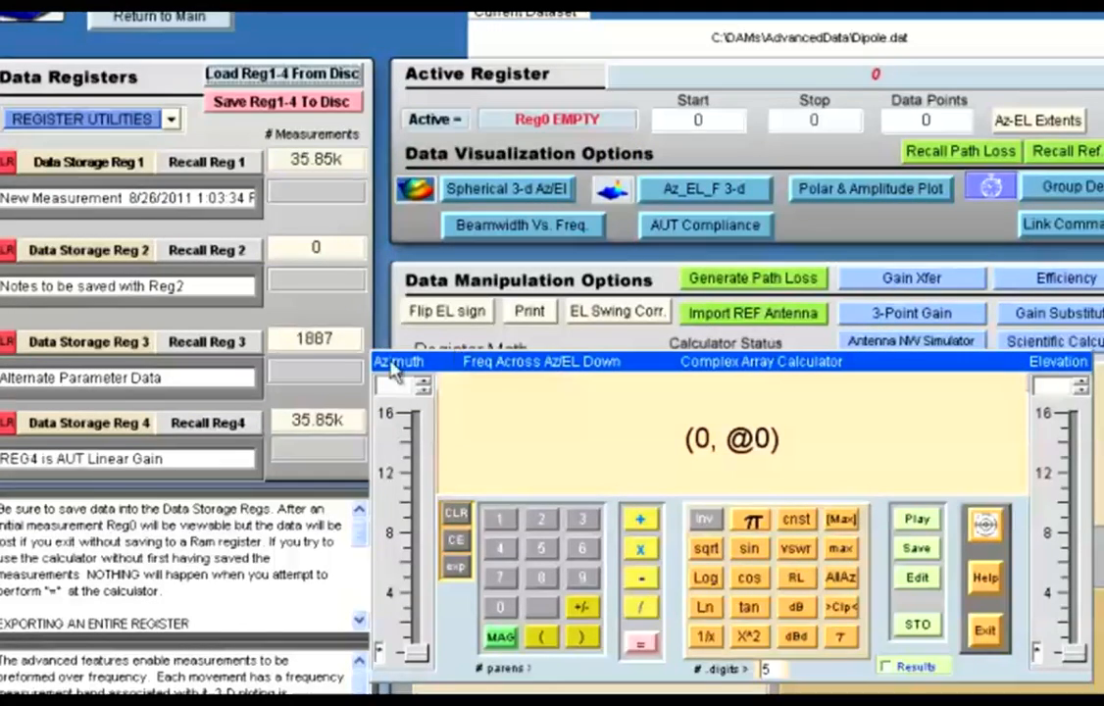
# Step: Recall the AUT linear gain data from register 4 and convert the displayed cut to dB
pyautogui.click(208, 424)
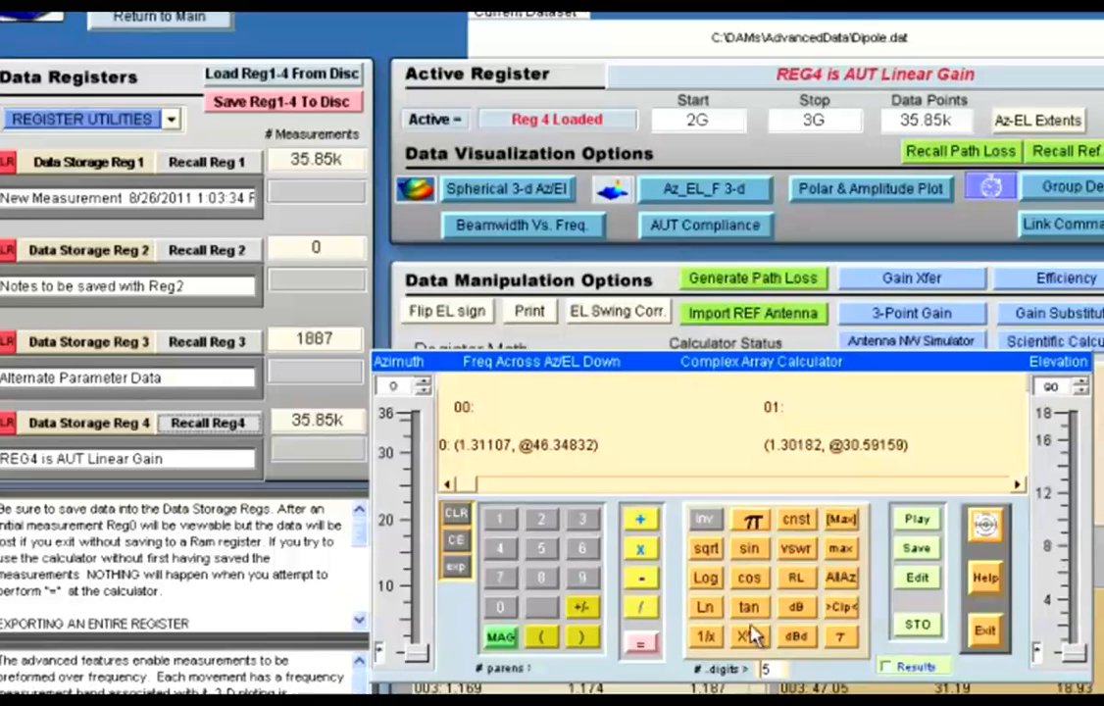
pyautogui.moveTo(418, 655)
pyautogui.mouseDown()
pyautogui.moveTo(412, 594)
pyautogui.moveTo(429, 667)
pyautogui.mouseUp()
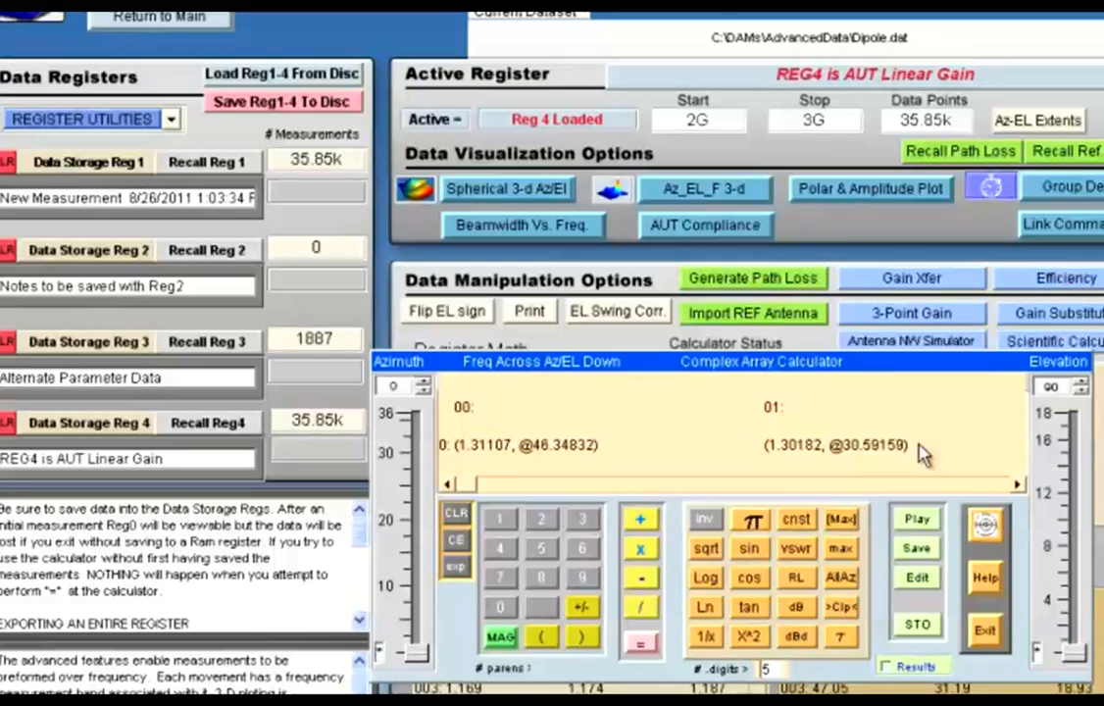
pyautogui.click(796, 607)
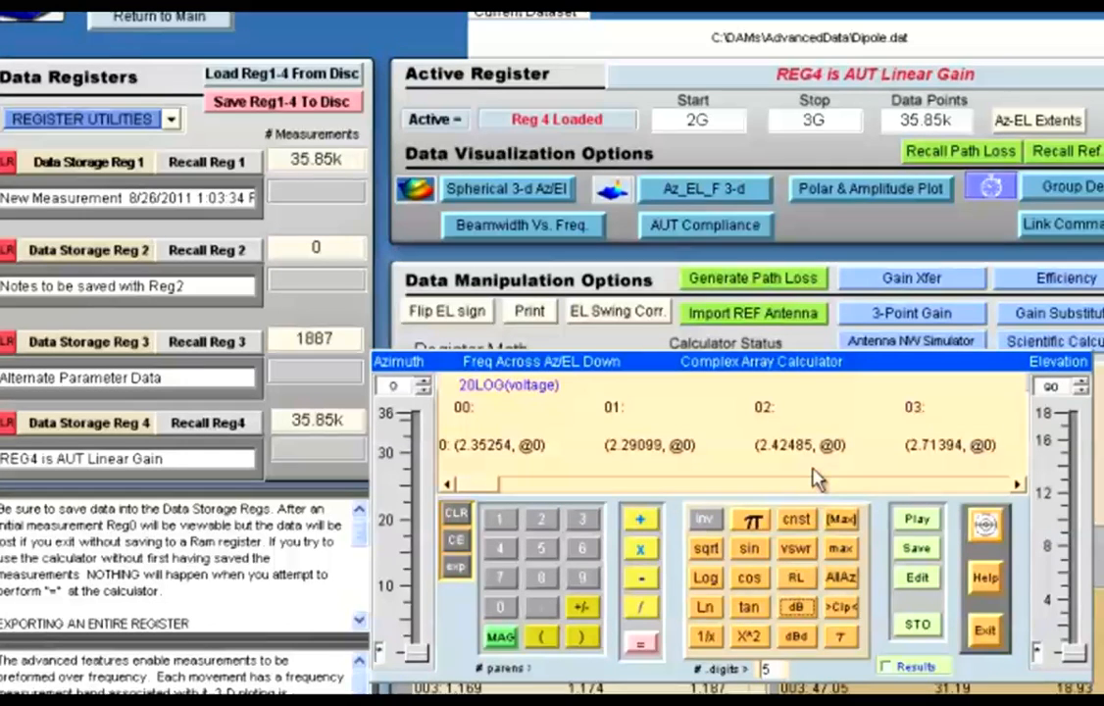
# Step: Recall register 4 with results sent to Reg0, convert the entire data set to dB, and store it in register 2
pyautogui.click(188, 432)
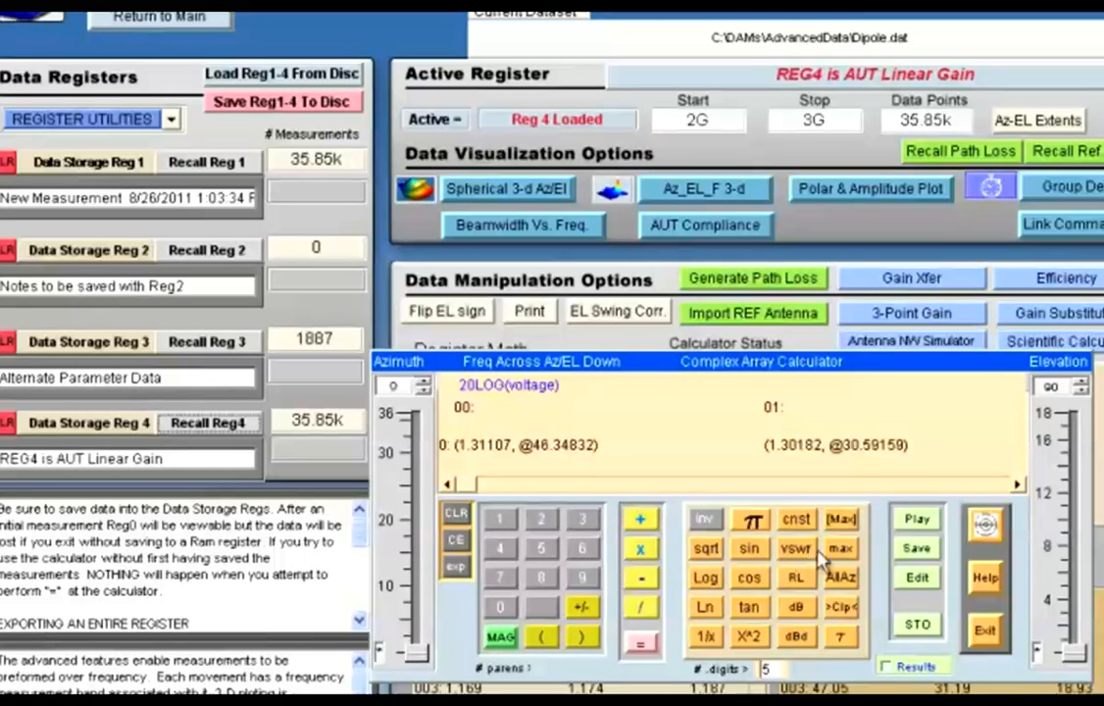
pyautogui.click(886, 668)
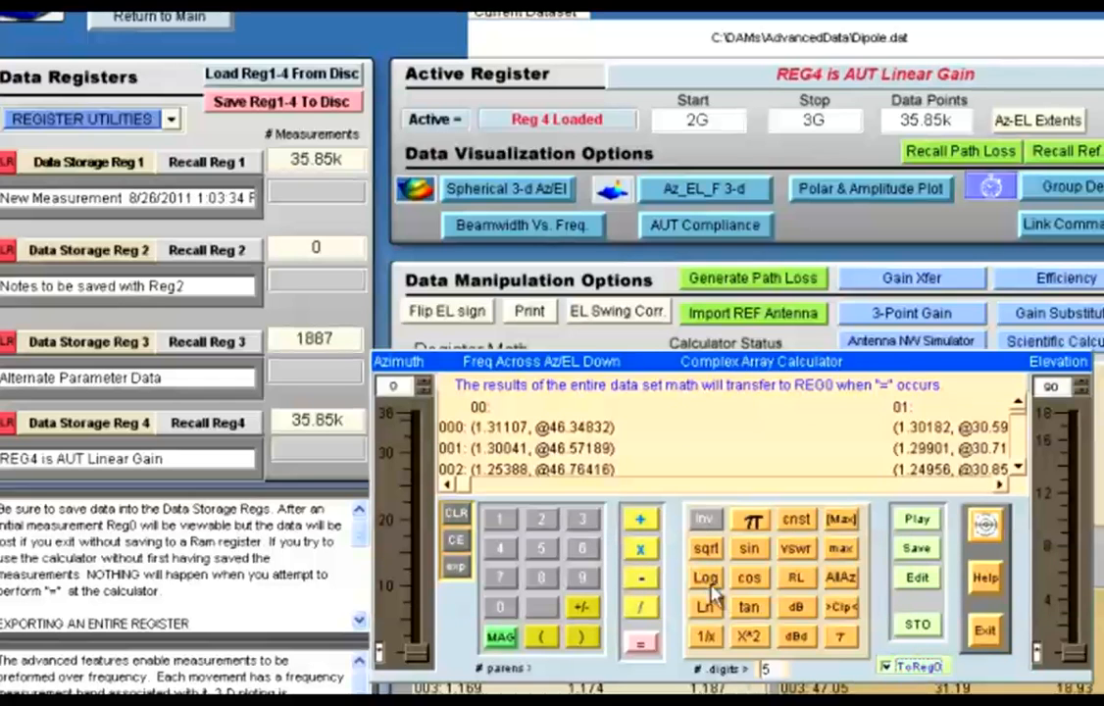
pyautogui.click(798, 610)
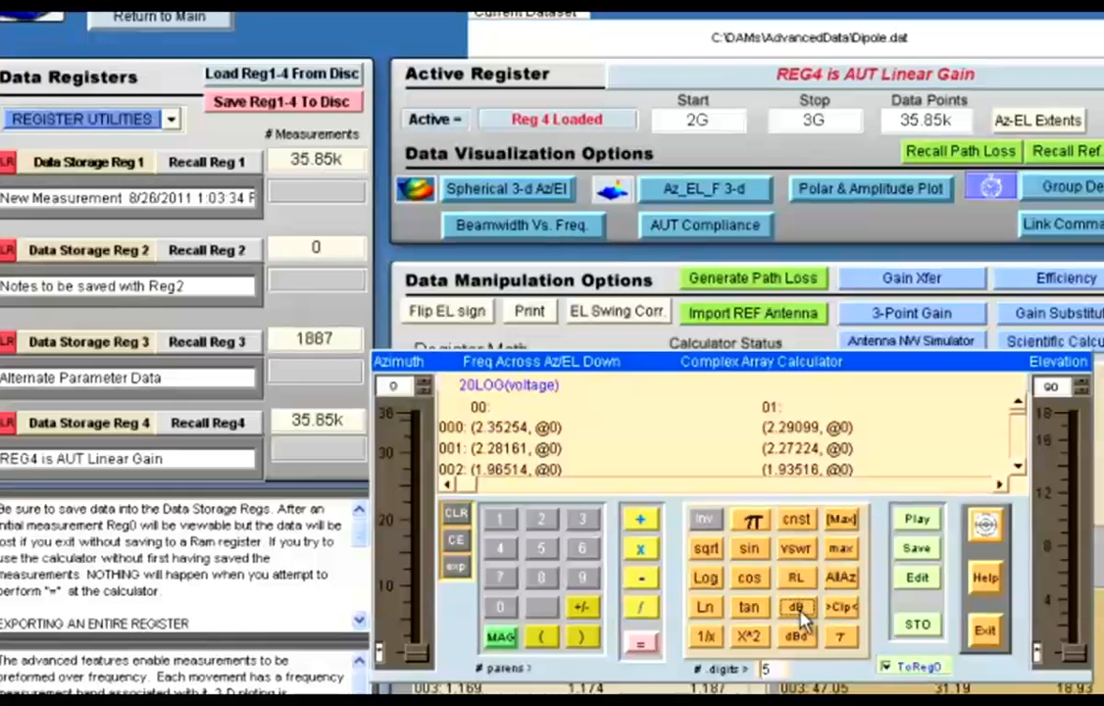
pyautogui.click(113, 252)
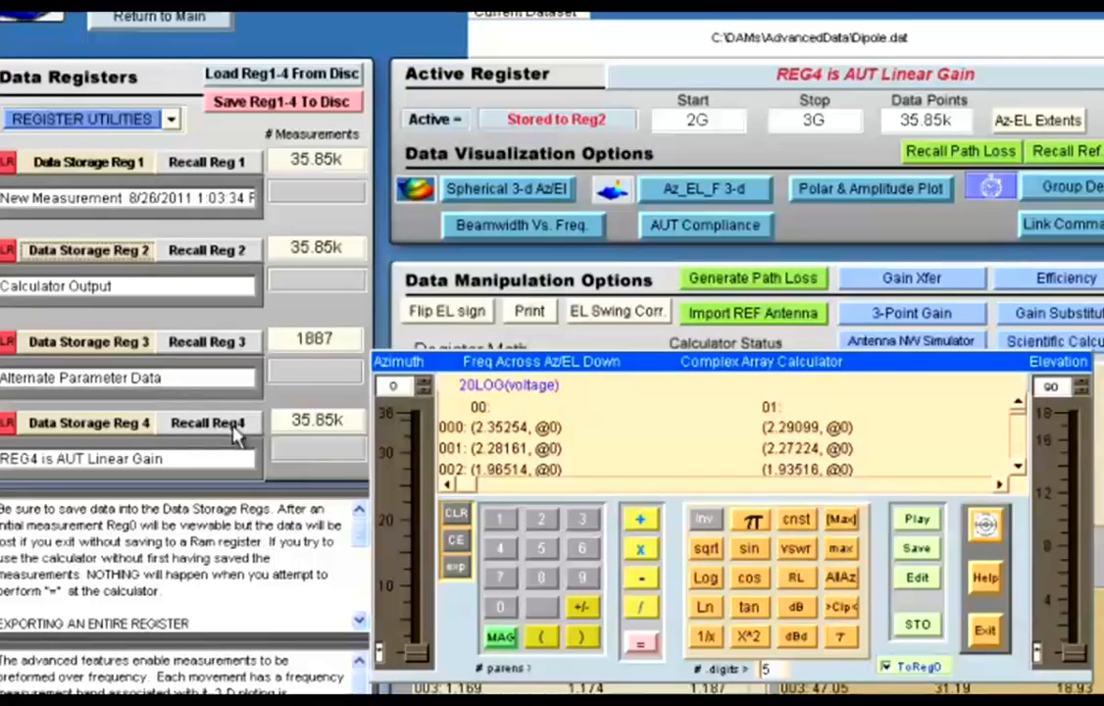
# Step: Clear the calculator and recall register 4 and then register 2 to compare the linear and dB data
pyautogui.click(455, 517)
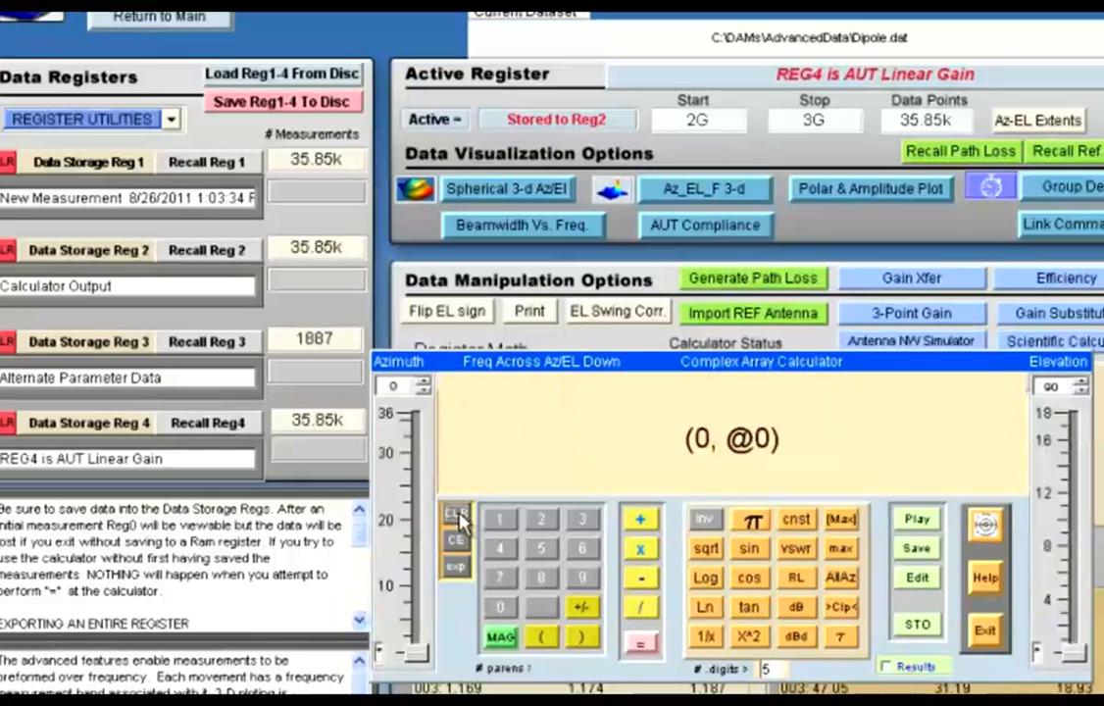
pyautogui.click(219, 429)
pyautogui.click(219, 429)
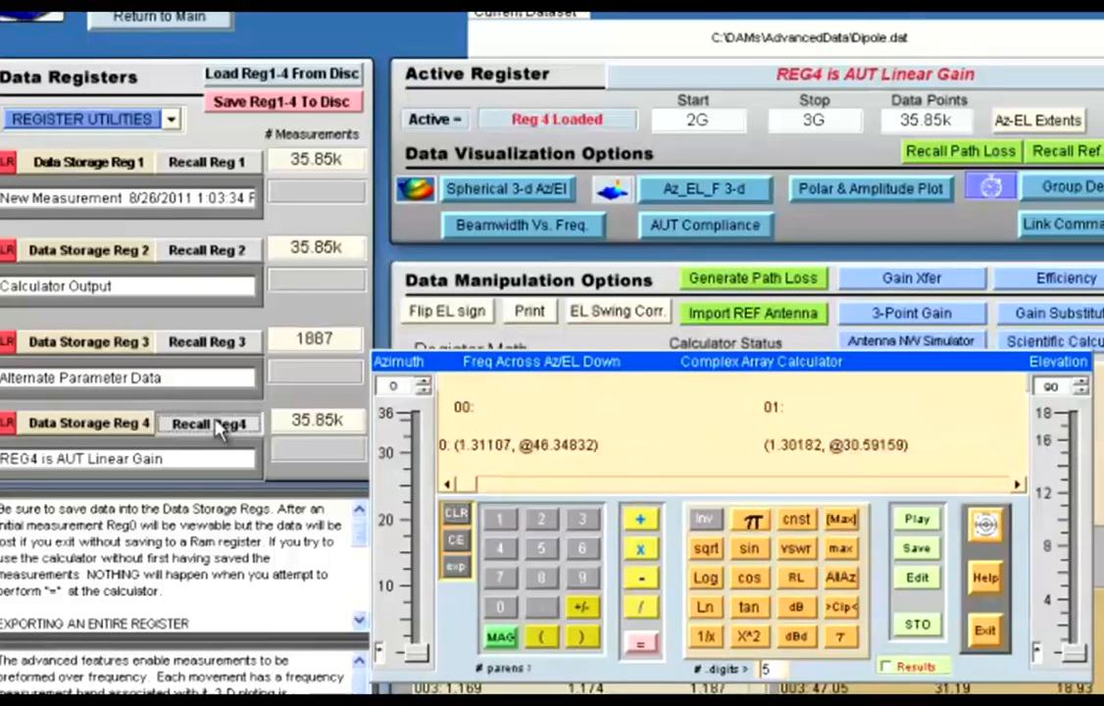
pyautogui.click(214, 250)
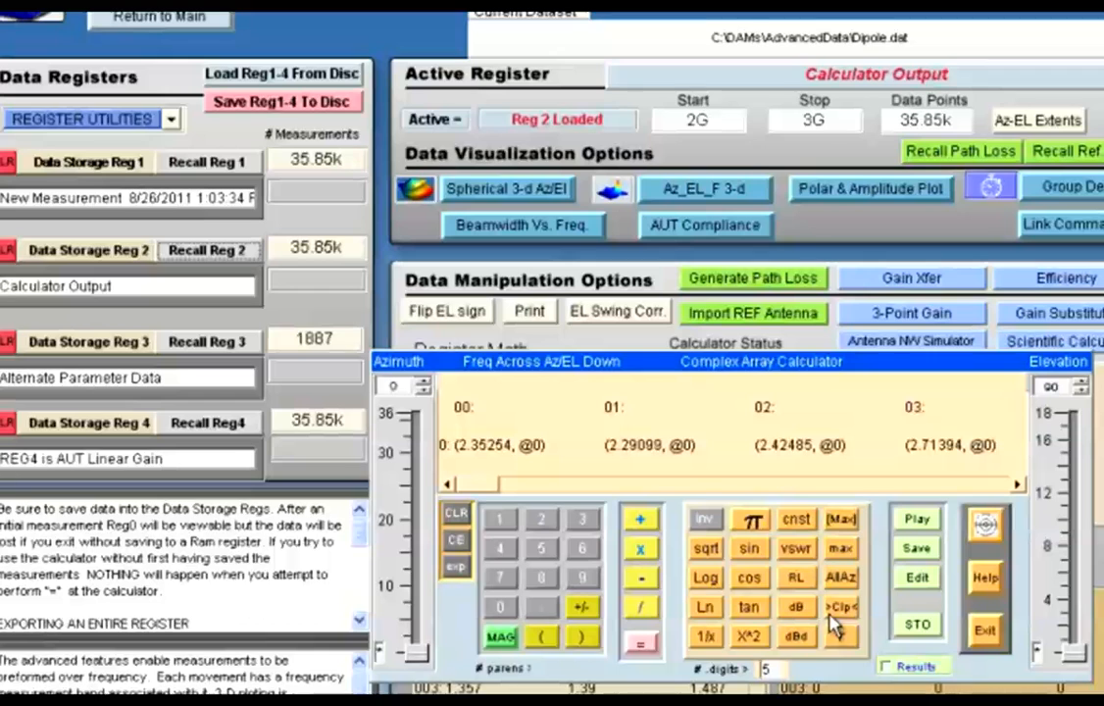
# Step: Recall the alternate parameter data from register 3, convert it to VSWR, and convert it back with the inverse Sxx function
pyautogui.click(196, 343)
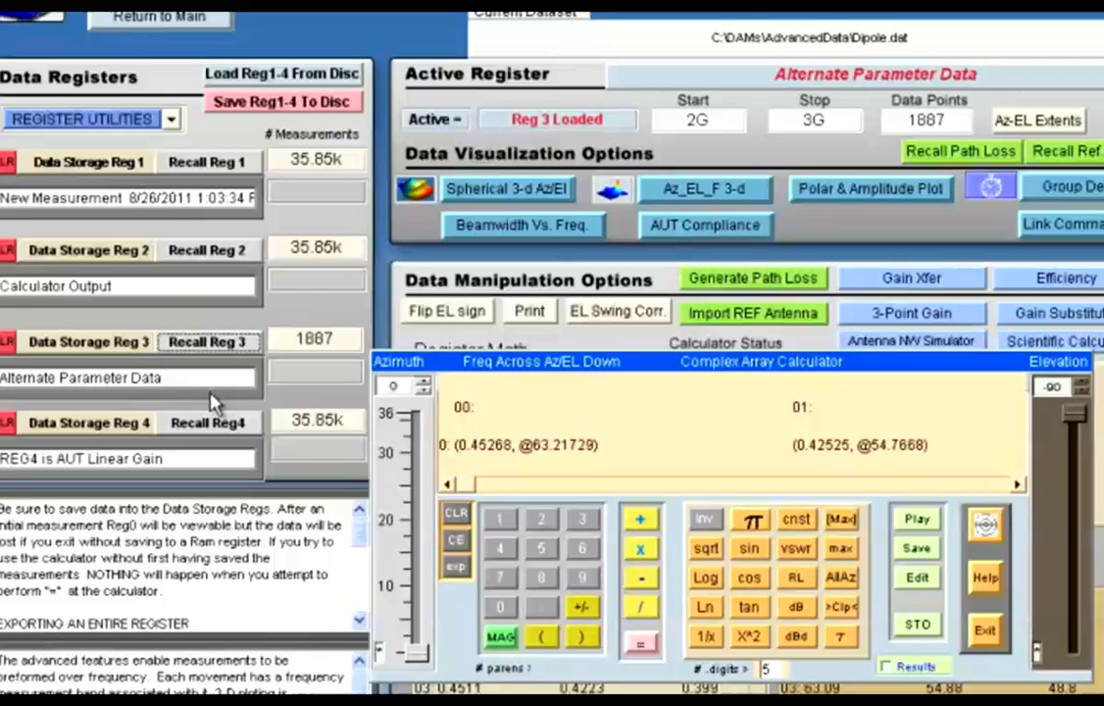
pyautogui.click(797, 553)
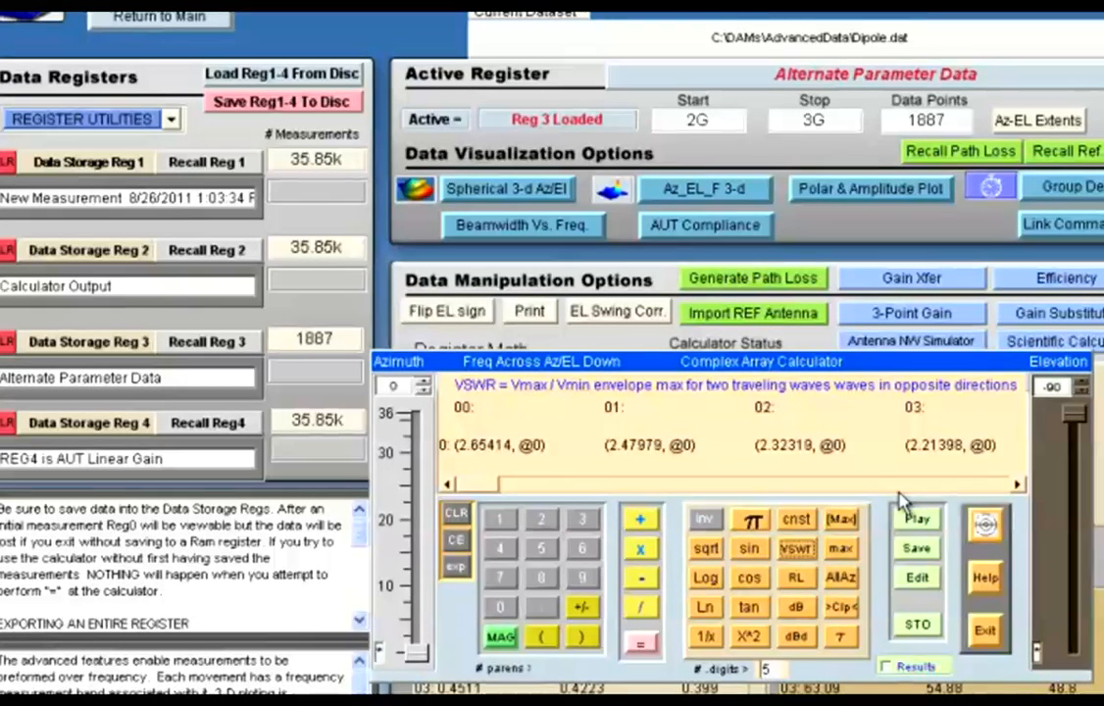
pyautogui.click(703, 526)
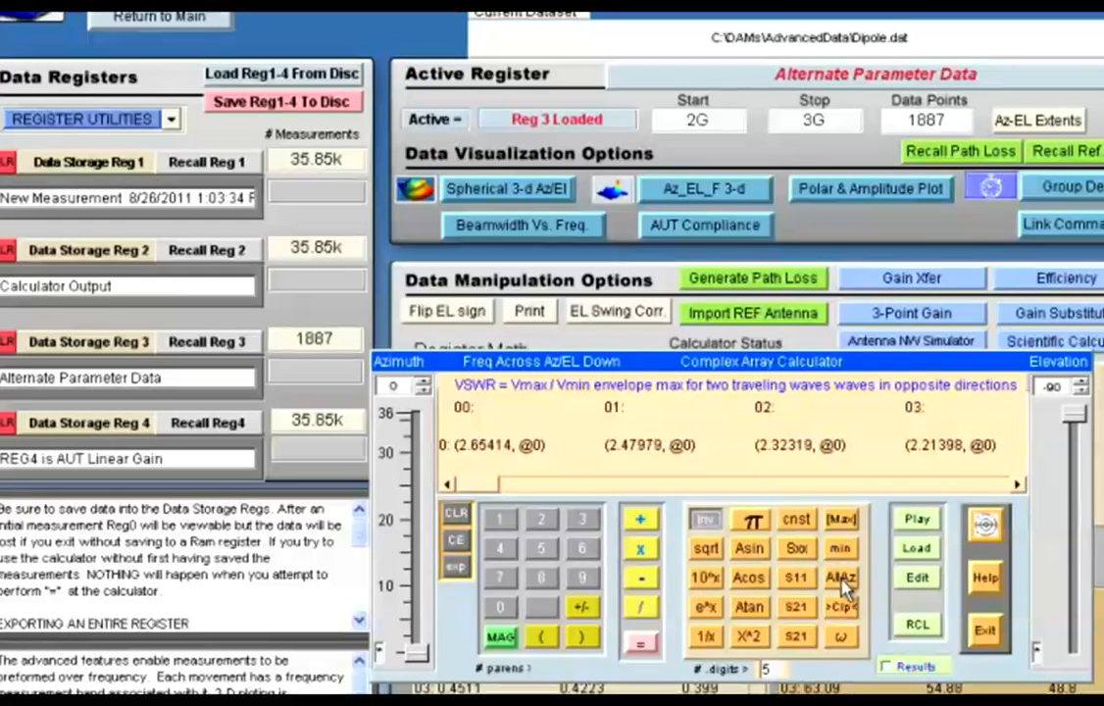
pyautogui.click(798, 552)
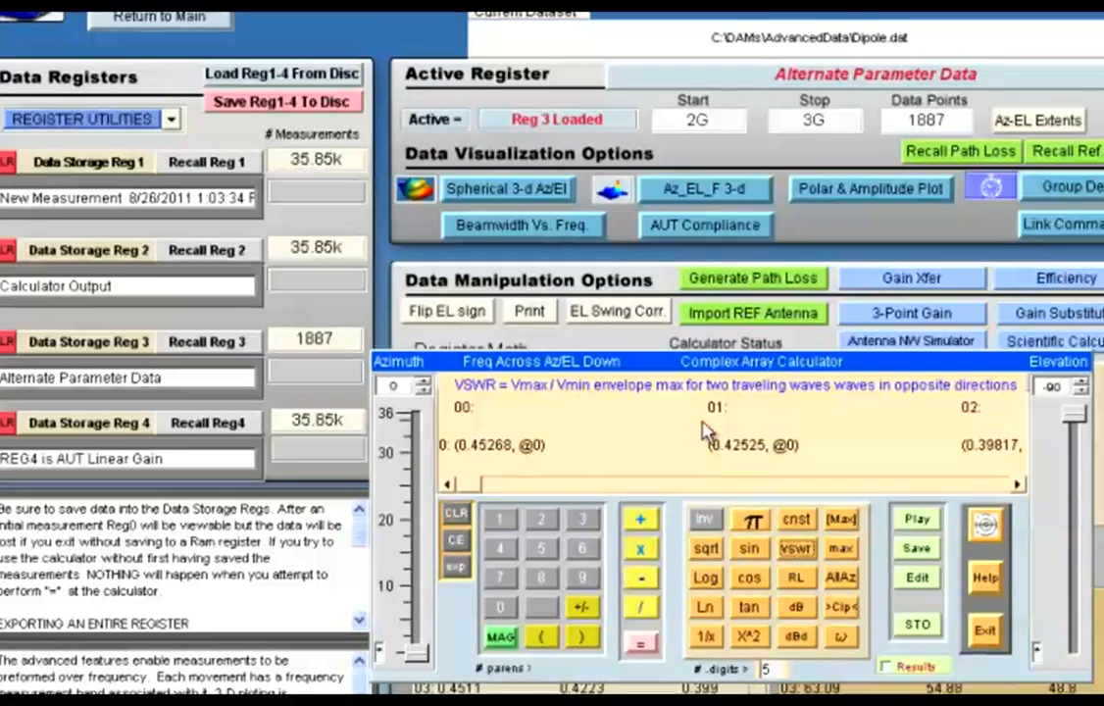
# Step: Enter 1 and apply the meters to inches conversion constant to it
pyautogui.click(501, 521)
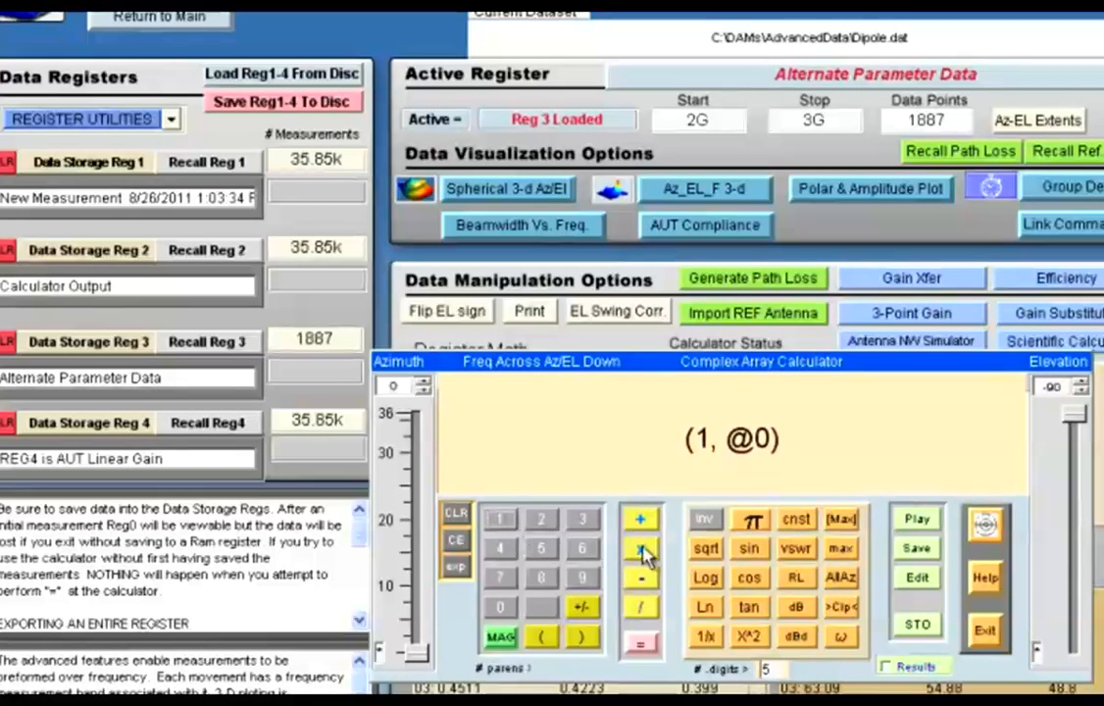
pyautogui.click(796, 520)
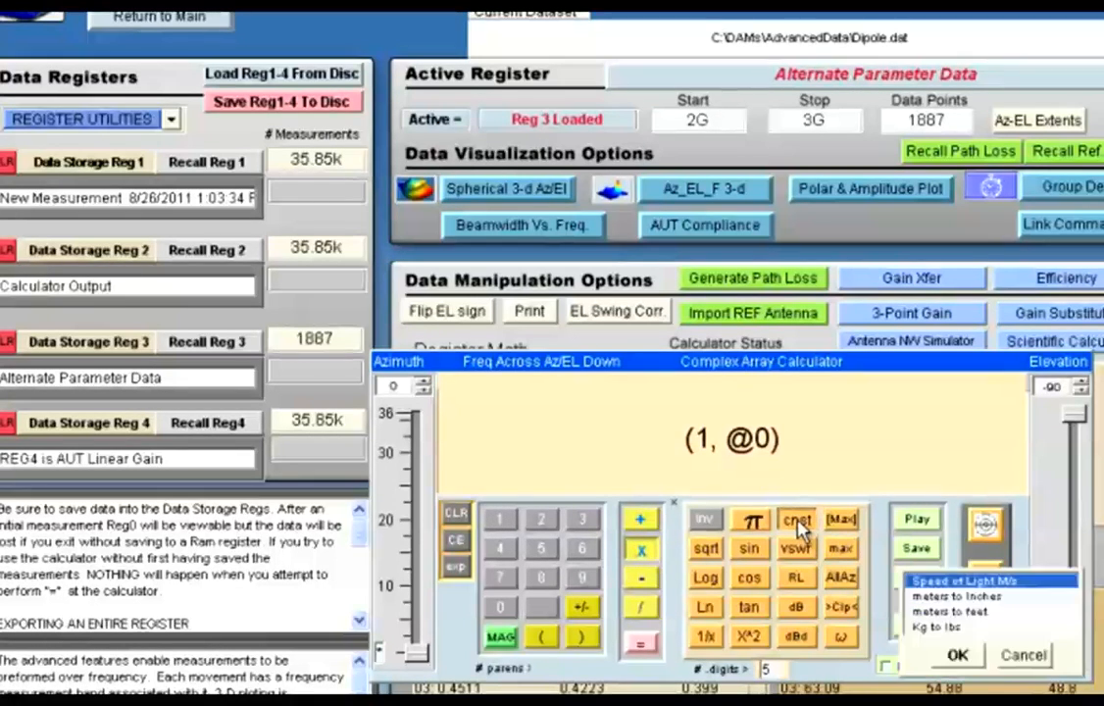
pyautogui.click(931, 596)
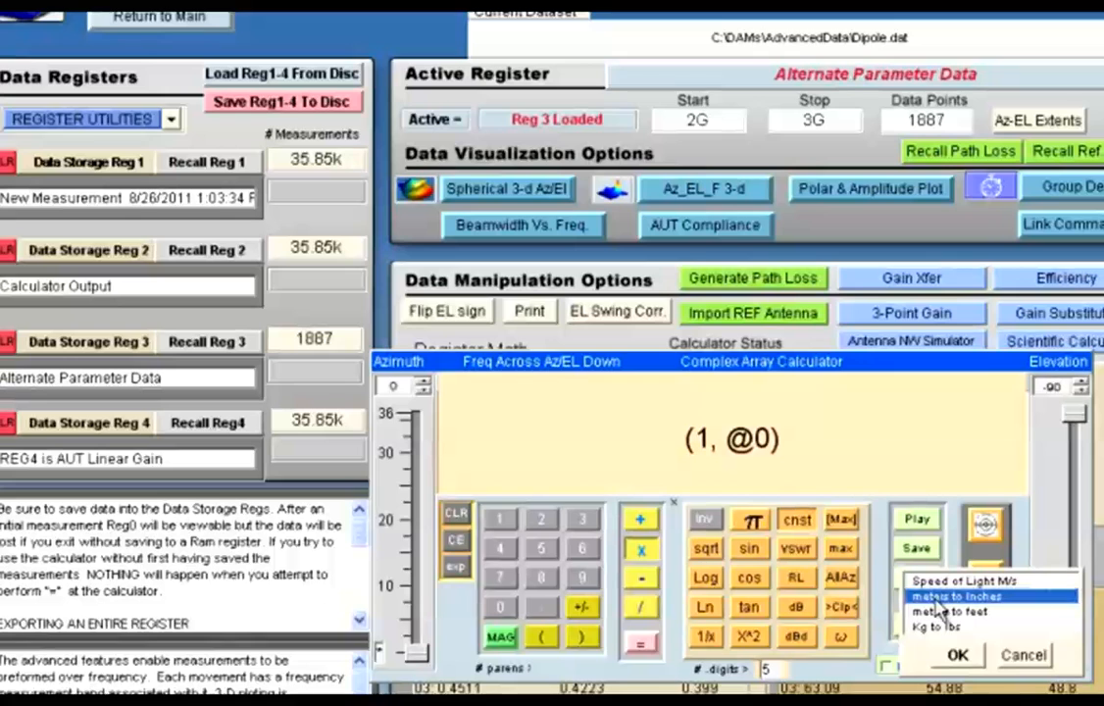
pyautogui.click(962, 660)
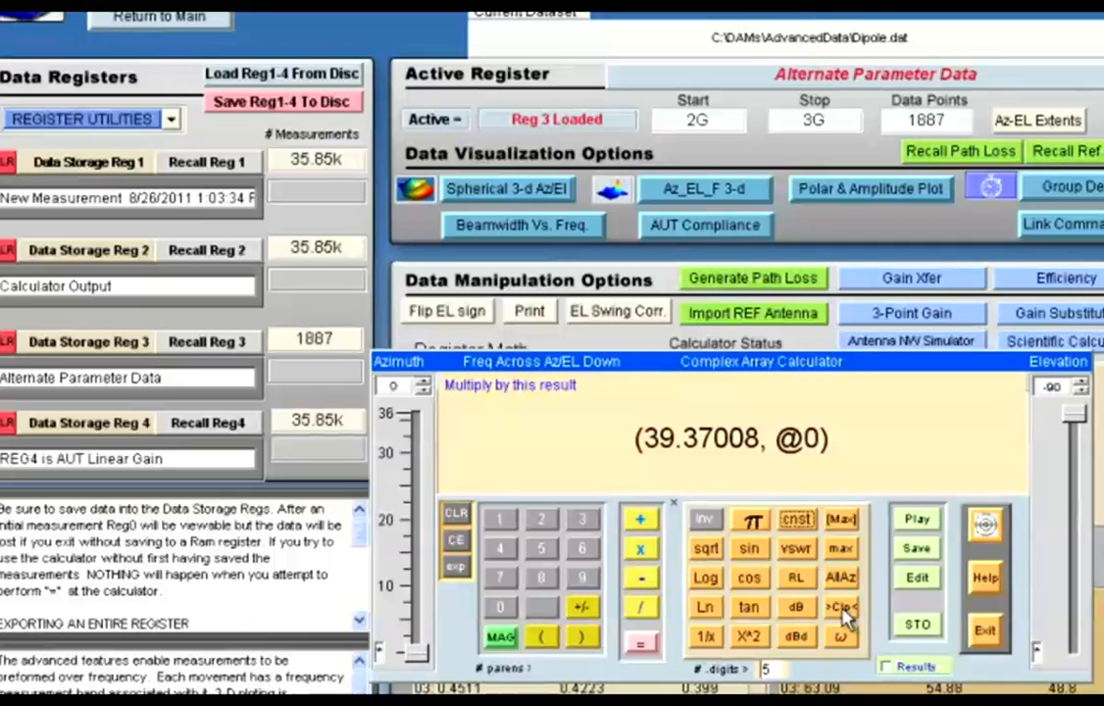
# Step: Recall the new measurement data from register 1 and clip its values below 0.1
pyautogui.click(227, 166)
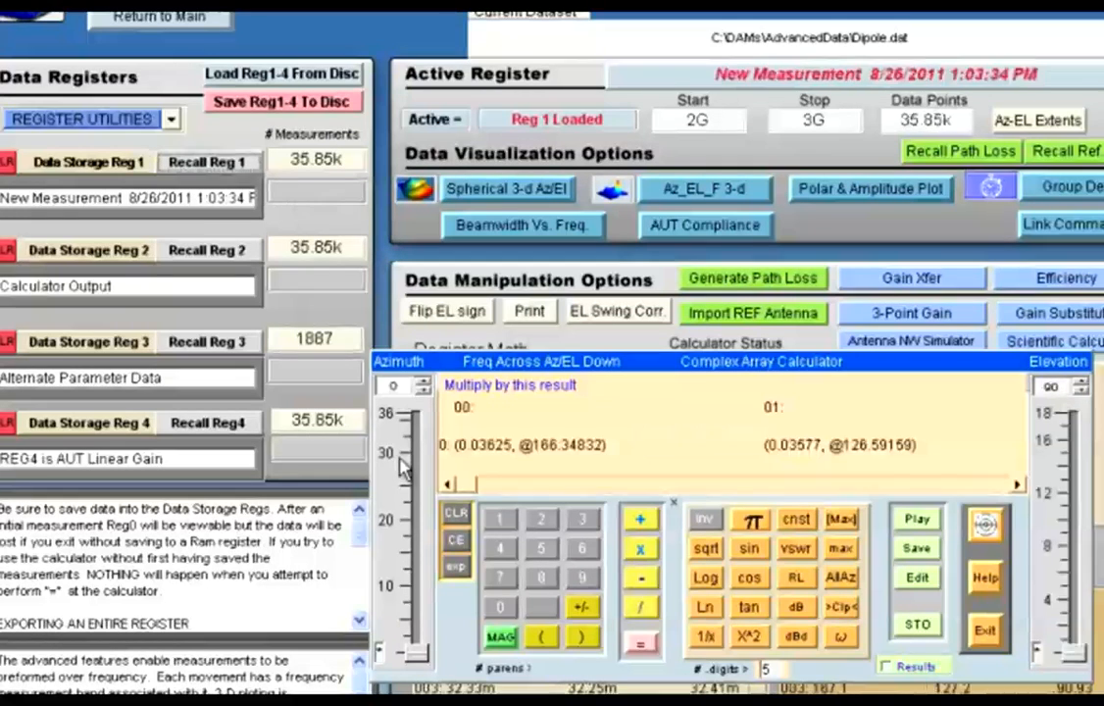
pyautogui.click(845, 610)
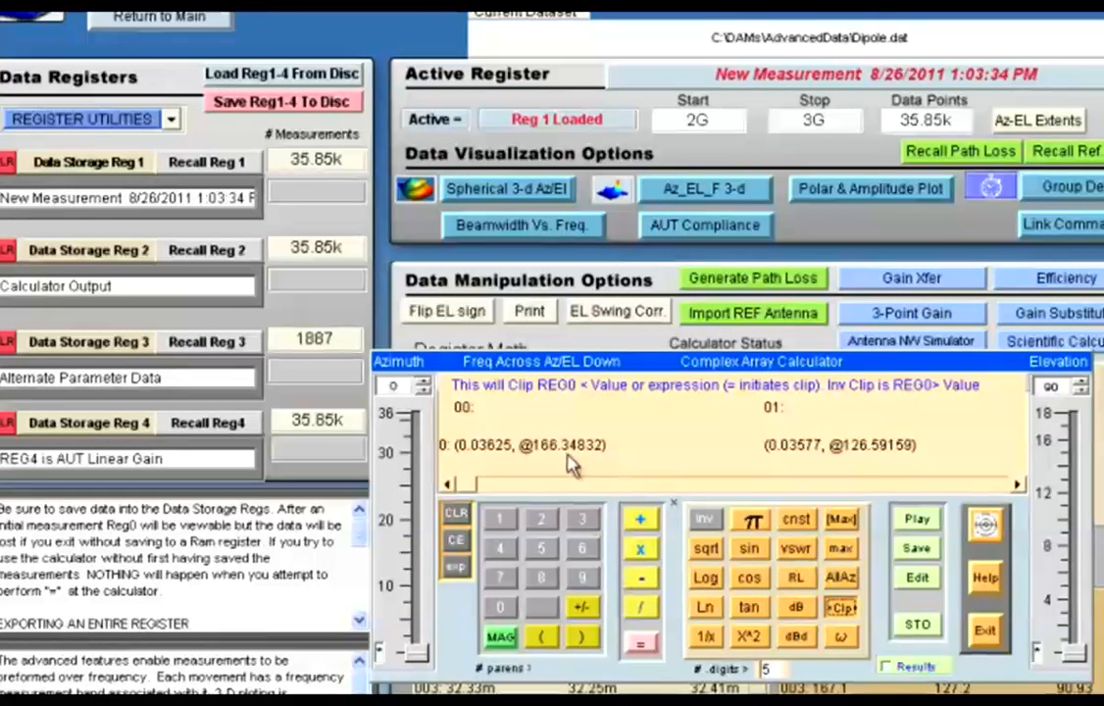
pyautogui.click(545, 610)
pyautogui.click(500, 517)
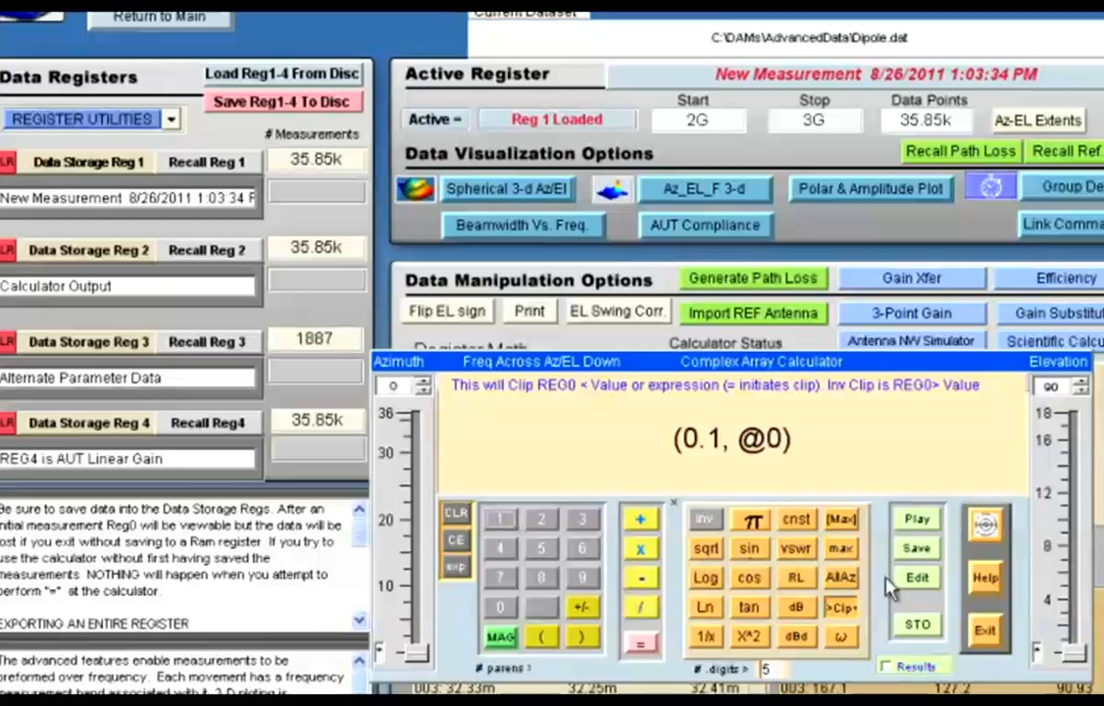
pyautogui.click(641, 647)
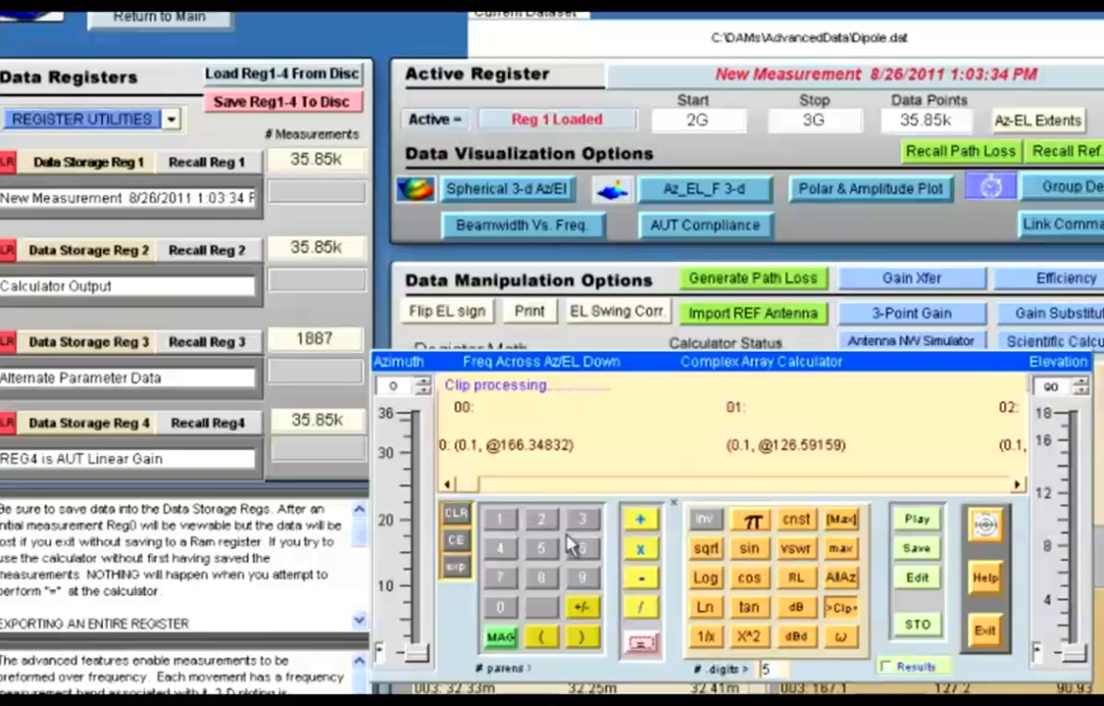